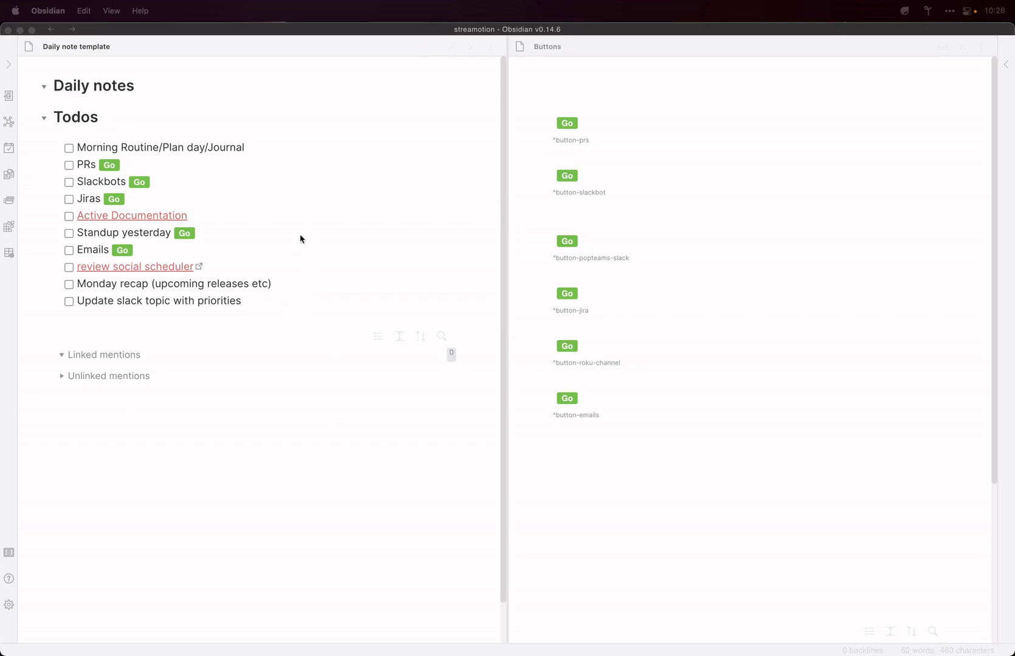
Step: Launch the PRs bunch twice from its todo's Go button in the daily note
{"action": "left_click", "coordinate": [134, 163]}
{"action": "left_click", "coordinate": [111, 165]}
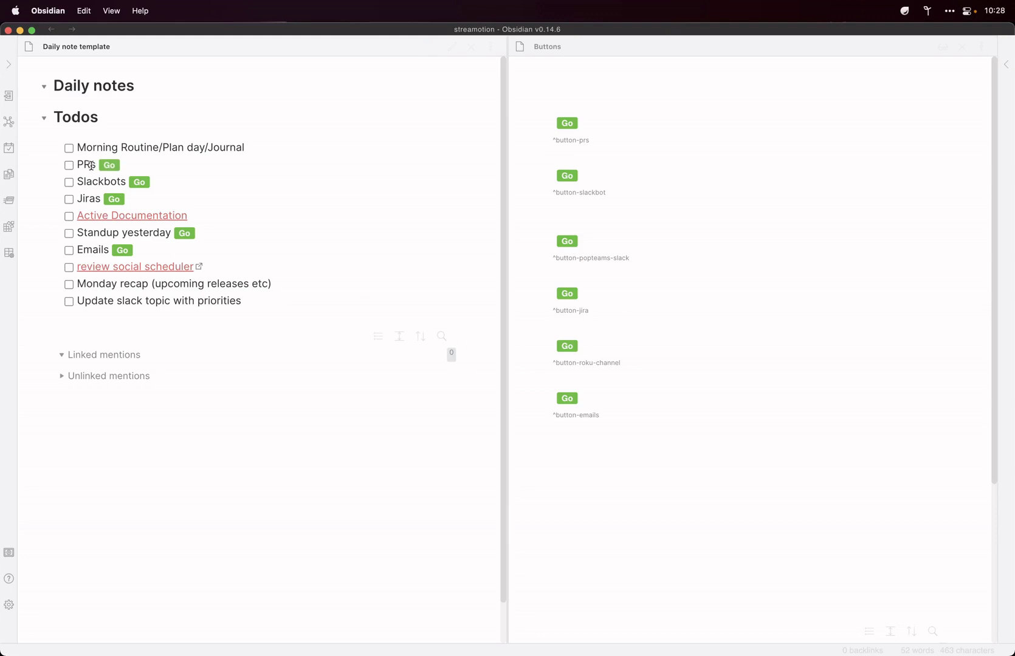
{"action": "left_click", "coordinate": [109, 166]}
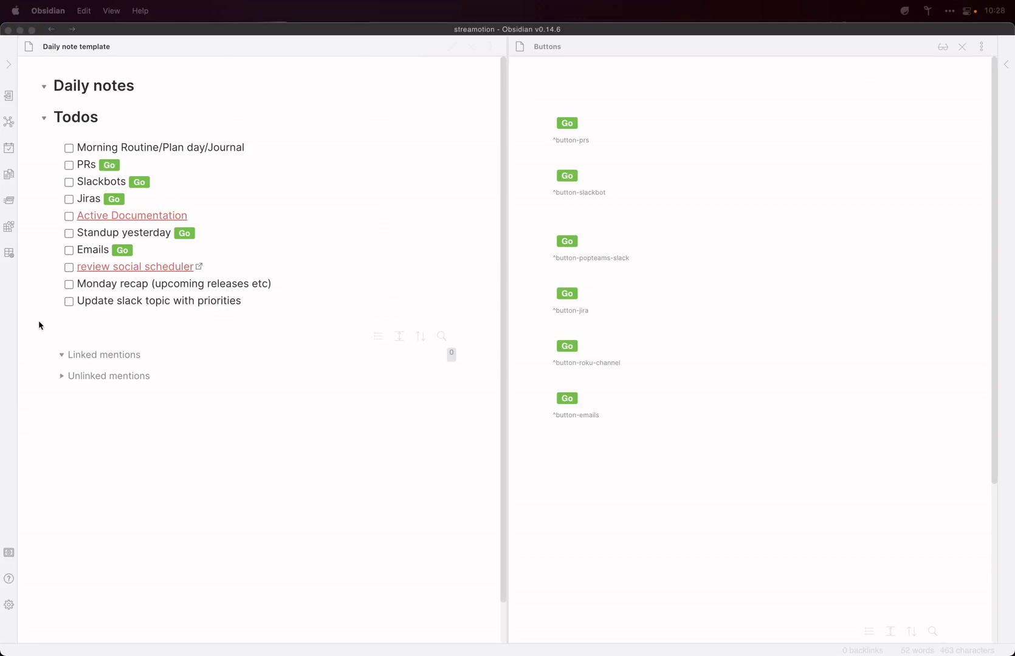
{"action": "left_click", "coordinate": [338, 82]}
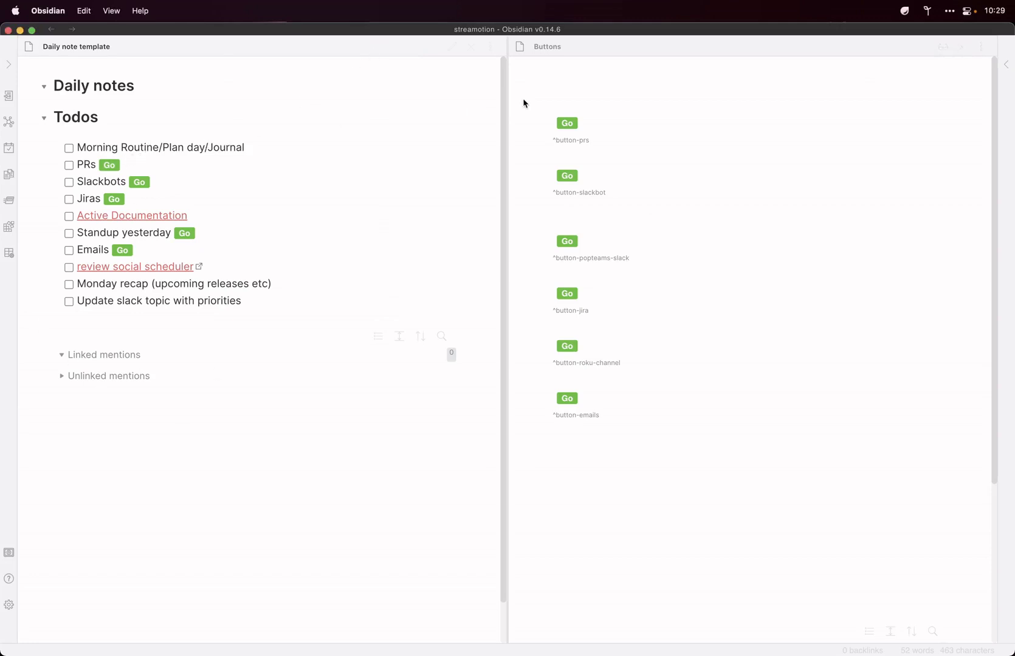
Step: Reveal the PRs button's code block in the Buttons note, cutting and pasting it back unchanged
{"action": "left_click", "coordinate": [577, 138]}
{"action": "key", "text": "Up"}
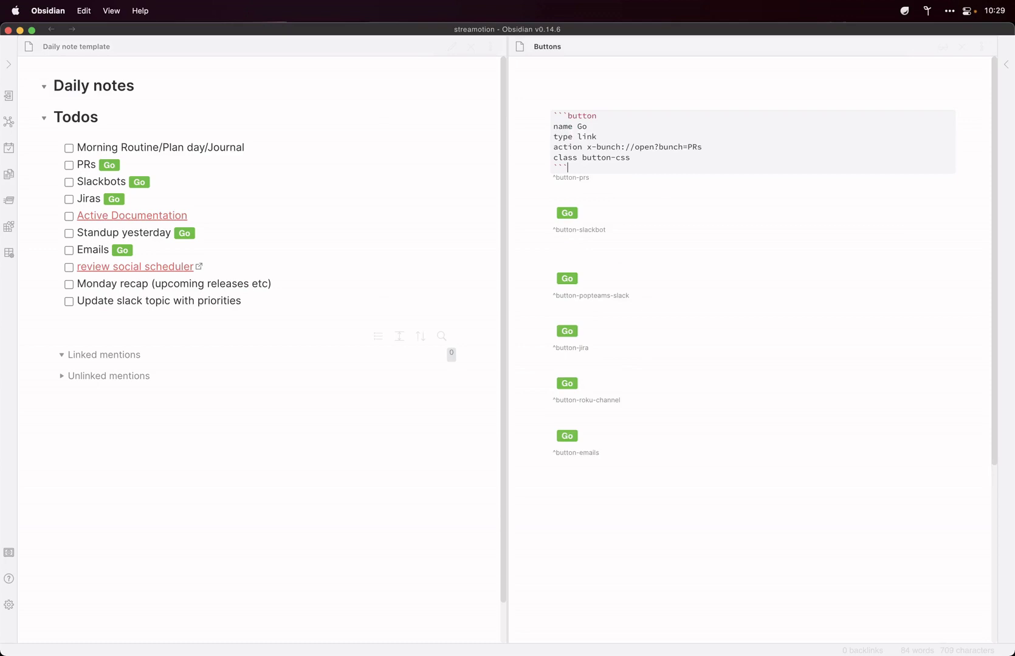
{"action": "key", "text": "Up"}
{"action": "key", "text": "Up"}
Step: Step through the PRs button's code lines, selecting its Go label
{"action": "key", "text": "Up"}
{"action": "key", "text": "Up"}
{"action": "key", "text": "Up"}
{"action": "key", "text": "shift+Down"}
{"action": "key", "text": "shift+Down"}
{"action": "key", "text": "shift+Down"}
{"action": "key", "text": "shift+Down"}
{"action": "key", "text": "shift+Down"}
{"action": "key", "text": "shift+Down"}
{"action": "key", "text": "super+x"}
{"action": "key", "text": "super+v"}
{"action": "key", "text": "Down"}
{"action": "key", "text": "Down"}
{"action": "key", "text": "Down"}
{"action": "key", "text": "Down"}
{"action": "key", "text": "Down"}
{"action": "key", "text": "End"}
{"action": "key", "text": "Up"}
{"action": "key", "text": "Up"}
{"action": "key", "text": "Up"}
{"action": "key", "text": "Up"}
{"action": "key", "text": "End"}
{"action": "key", "text": "shift+Left"}
{"action": "key", "text": "shift+Left"}
{"action": "key", "text": "Right"}
{"action": "key", "text": "Down"}
Step: Select the x-bunch://open?bunch=PRs action link and relaunch the PRs bunch from the daily note
{"action": "key", "text": "Down"}
{"action": "key", "text": "Up"}
{"action": "key", "text": "Left"}
{"action": "key", "text": "Right"}
{"action": "key", "text": "Down"}
{"action": "key", "text": "shift+super+Right"}
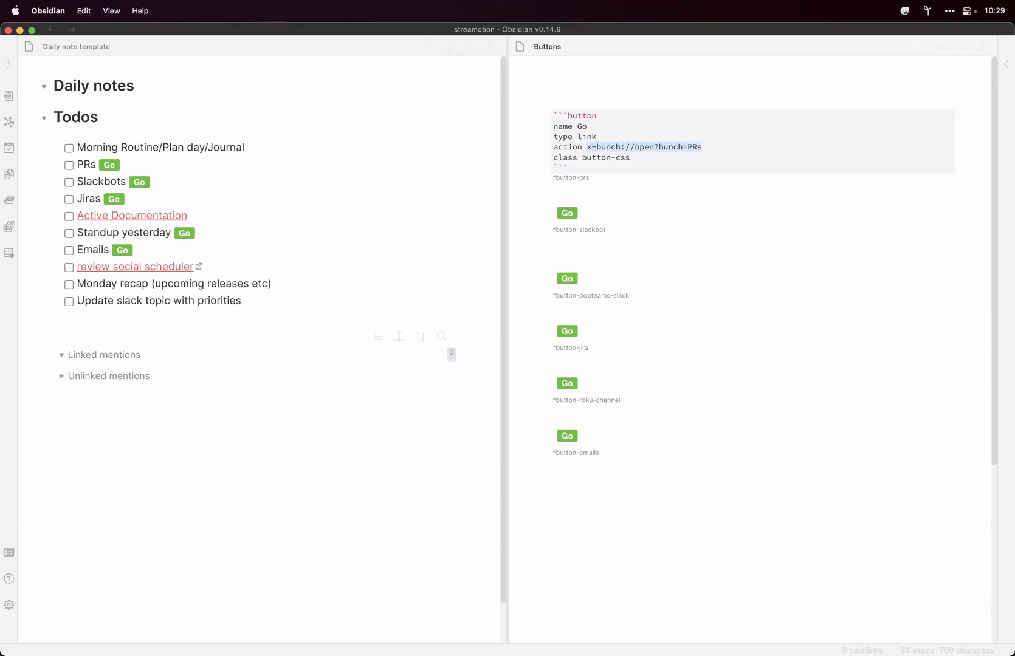
{"action": "key", "text": "Right"}
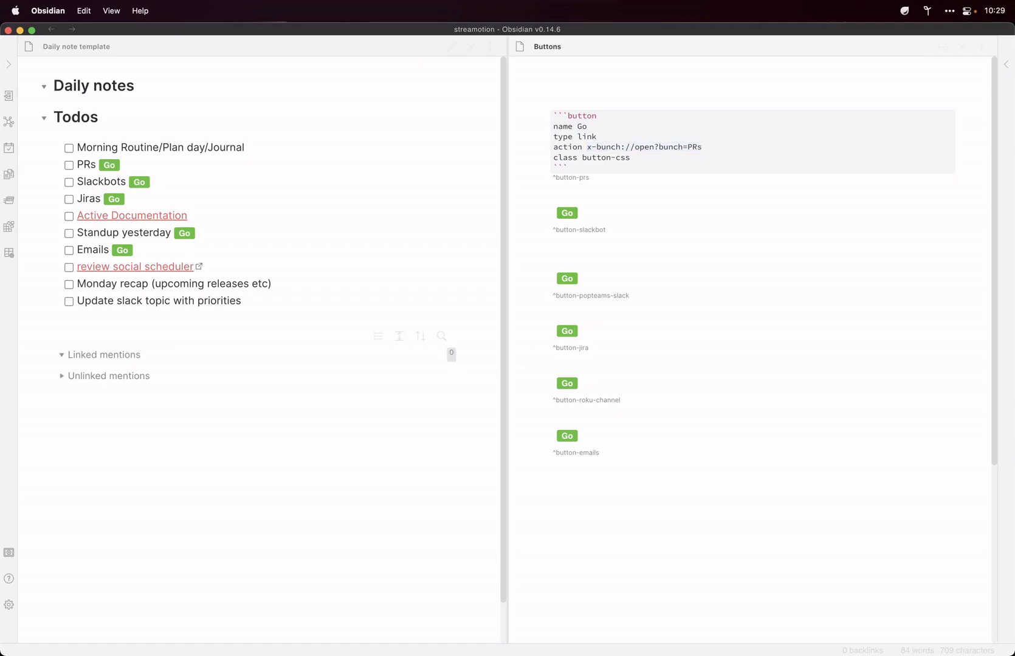
{"action": "left_click", "coordinate": [108, 169]}
{"action": "left_click_drag", "start_coordinate": [587, 147], "coordinate": [709, 144]}
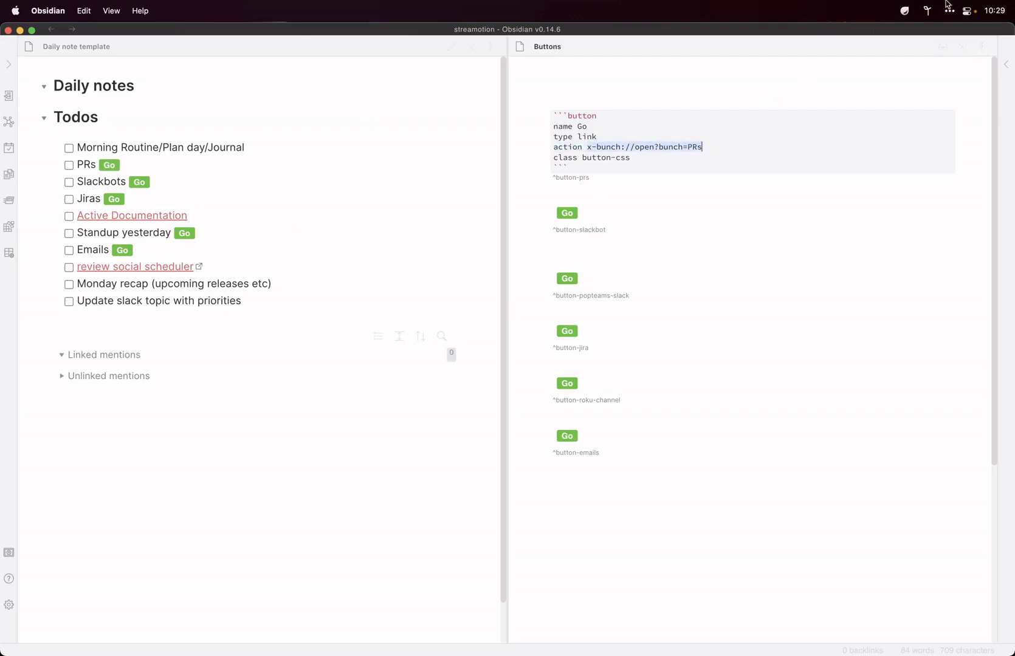
{"action": "left_click", "coordinate": [927, 11]}
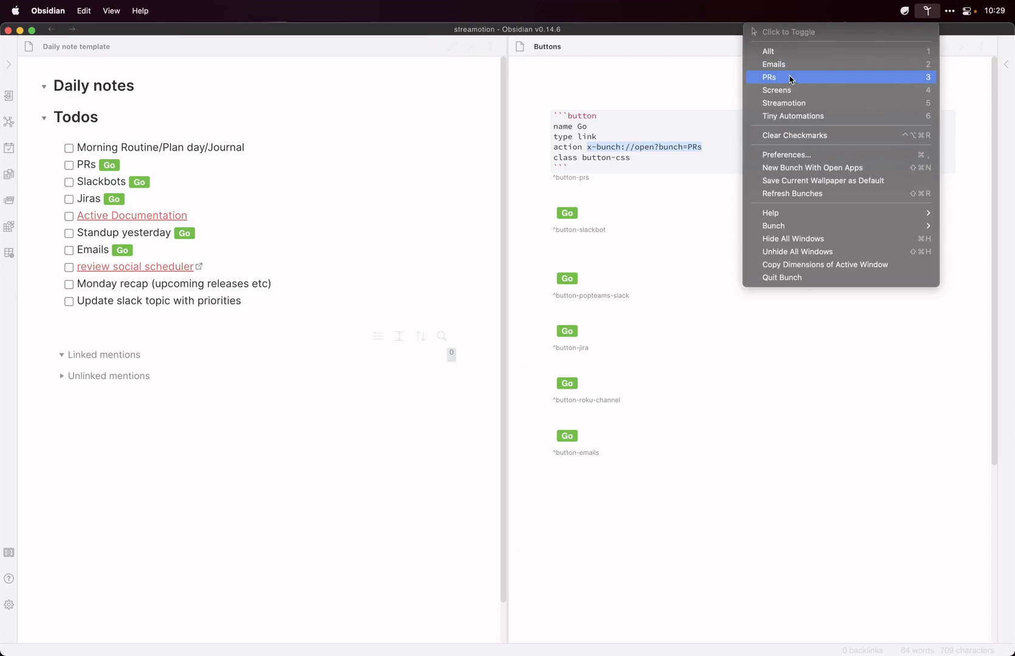
{"action": "key", "text": "super+Tab"}
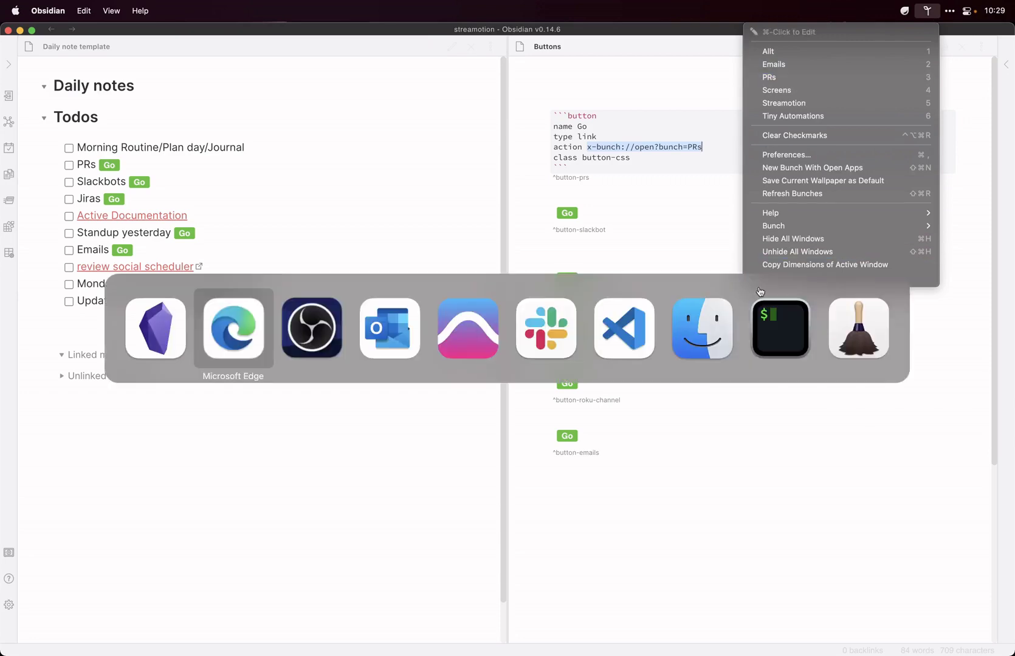
{"action": "left_click", "coordinate": [615, 317]}
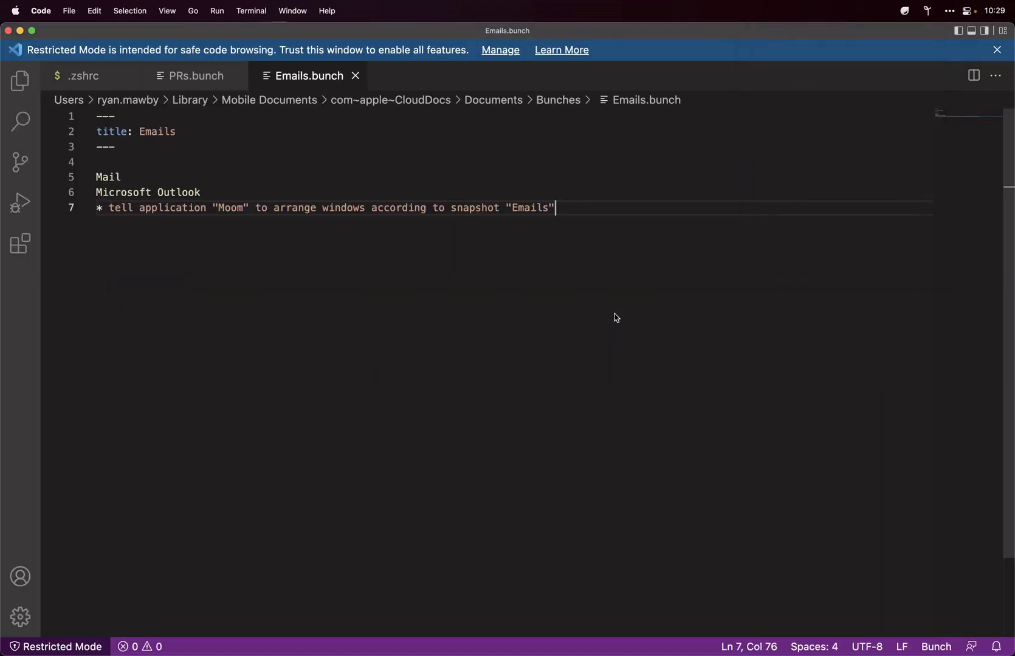
{"action": "left_click", "coordinate": [191, 78]}
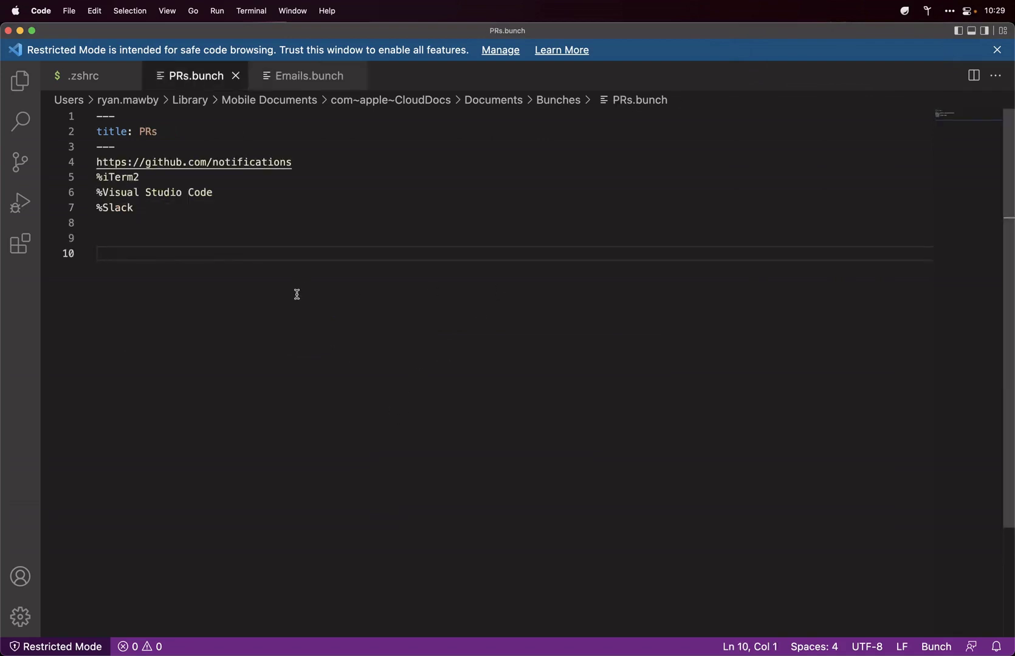
{"action": "left_click_drag", "start_coordinate": [304, 164], "coordinate": [95, 168]}
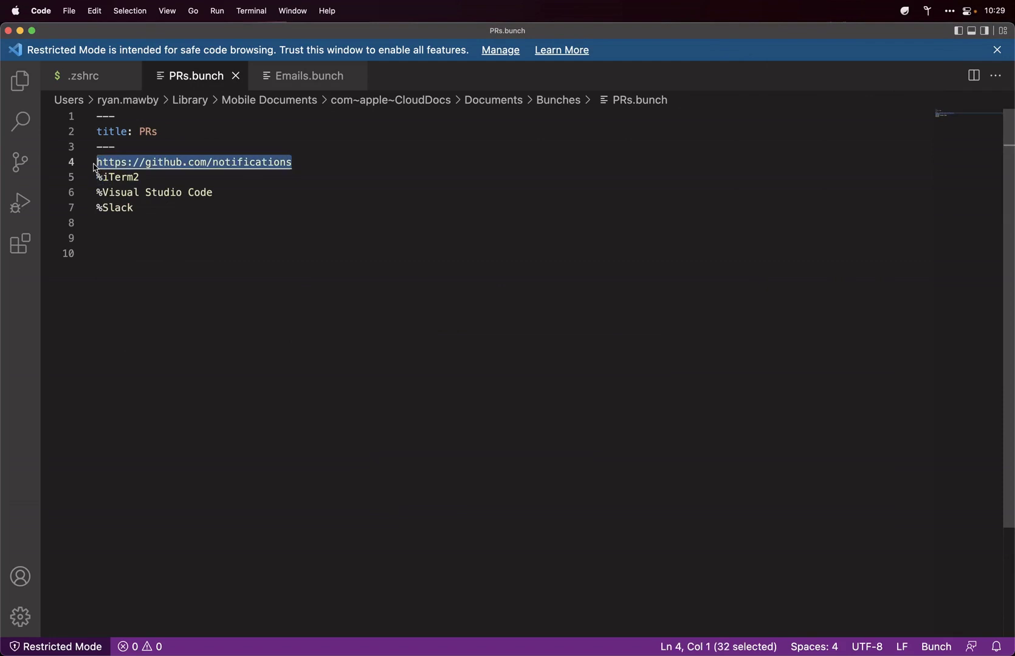
{"action": "double_click", "coordinate": [136, 177]}
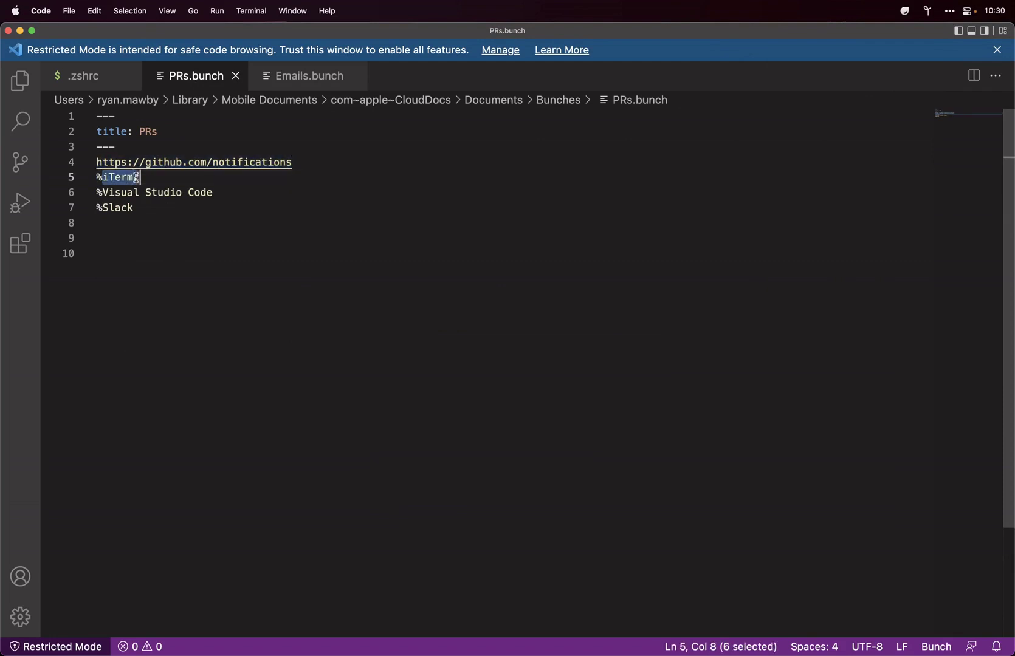
{"action": "left_click", "coordinate": [102, 195]}
{"action": "left_click_drag", "start_coordinate": [103, 195], "coordinate": [259, 192]}
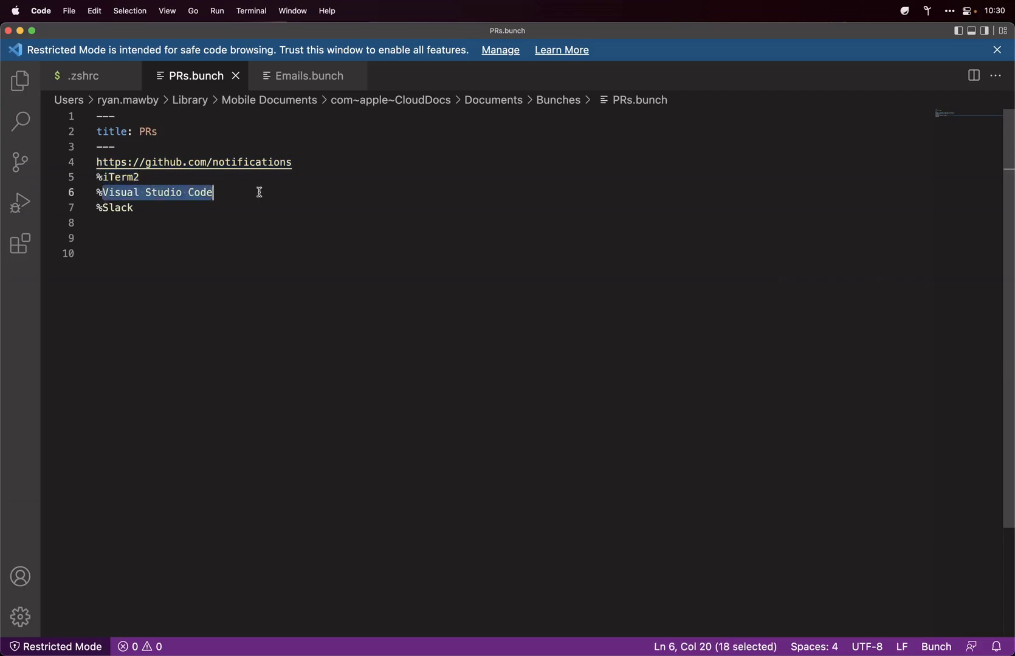
{"action": "left_click", "coordinate": [209, 213]}
{"action": "key", "text": "super+Tab"}
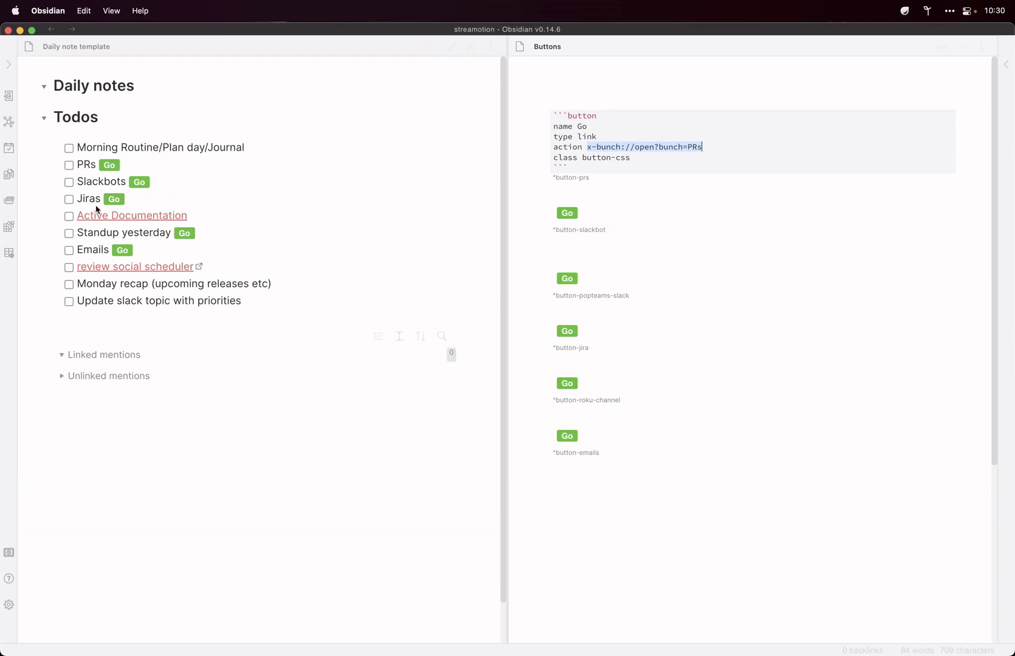
Step: Launch the Emails bunch, then reveal the emails button's x-bunch://open?bunch=Emails action source
{"action": "left_click", "coordinate": [119, 252]}
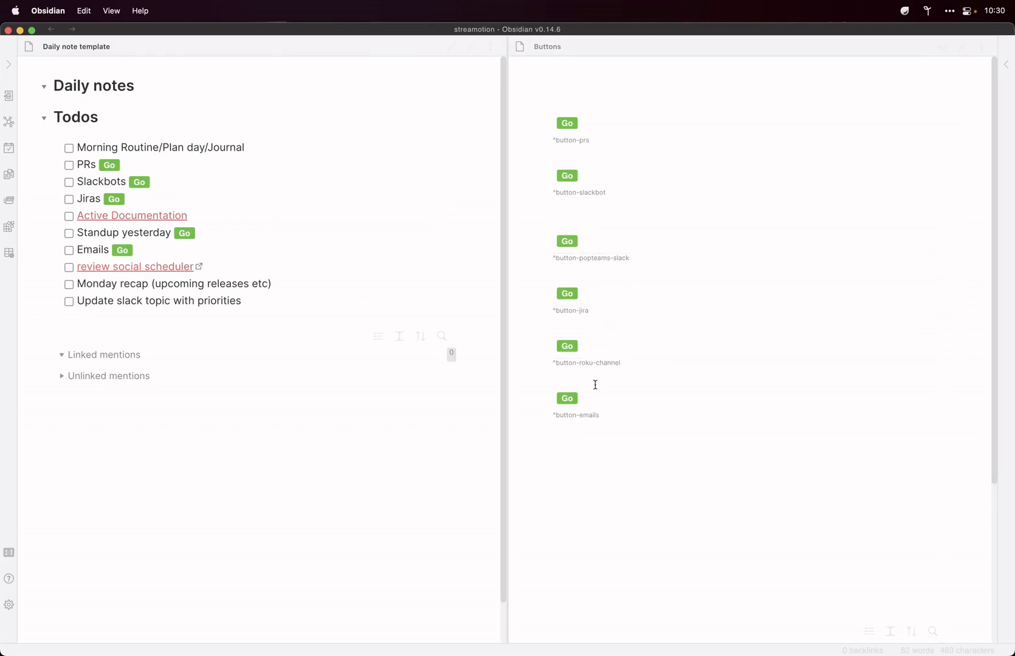
{"action": "left_click", "coordinate": [587, 411]}
{"action": "key", "text": "Down"}
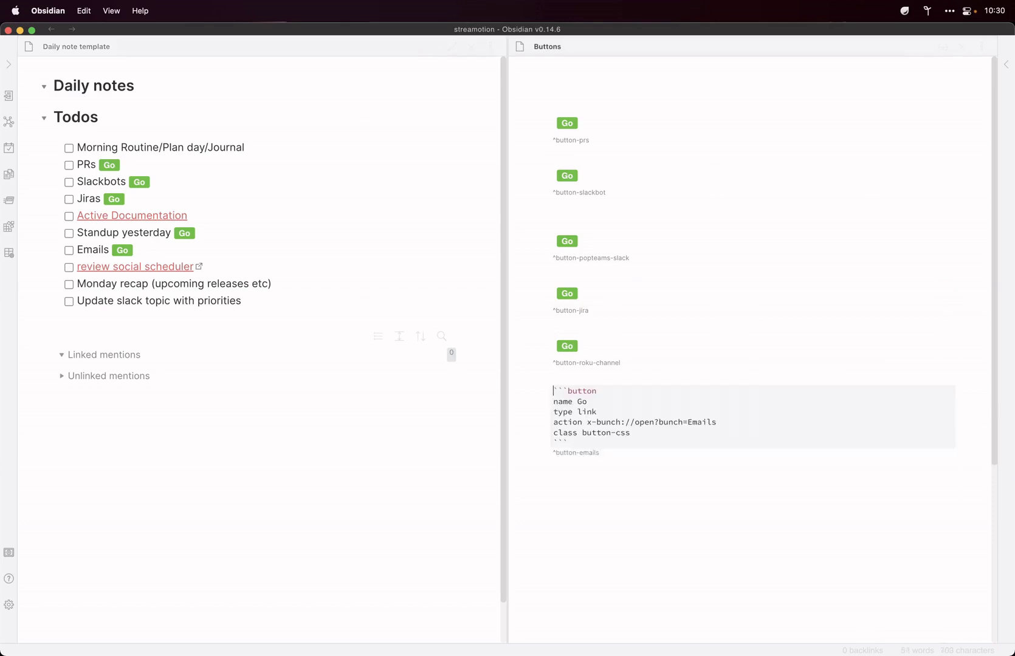
{"action": "left_click", "coordinate": [715, 422]}
Step: In VS Code, view Emails.bunch (Mail, Microsoft Outlook, Moom snapshot), then return to PRs.bunch
{"action": "key", "text": "super+Tab"}
{"action": "left_click", "coordinate": [579, 312]}
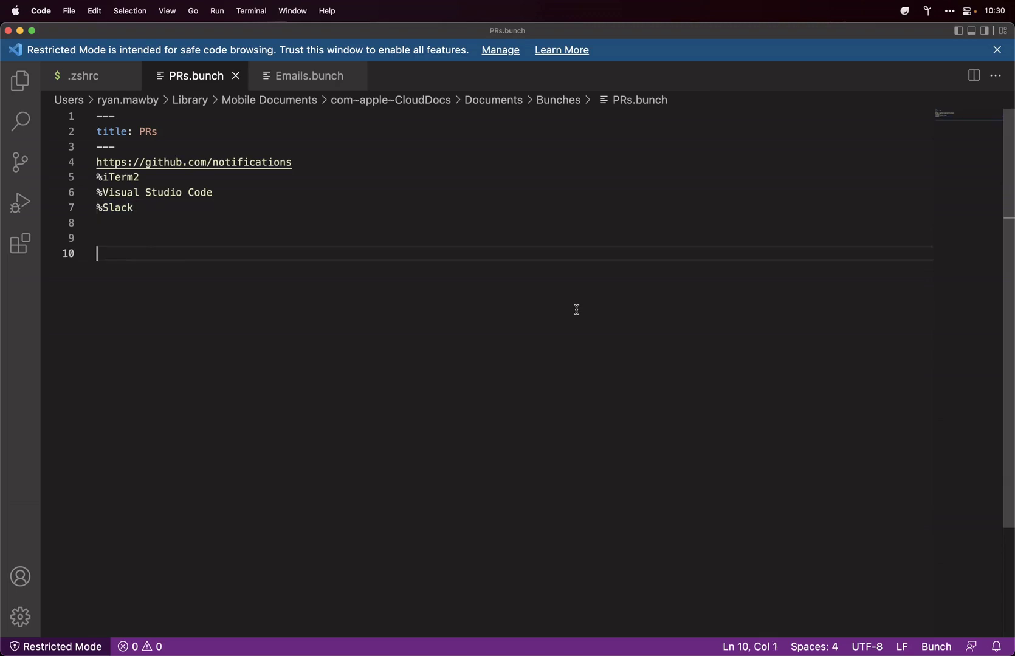
{"action": "left_click", "coordinate": [311, 76]}
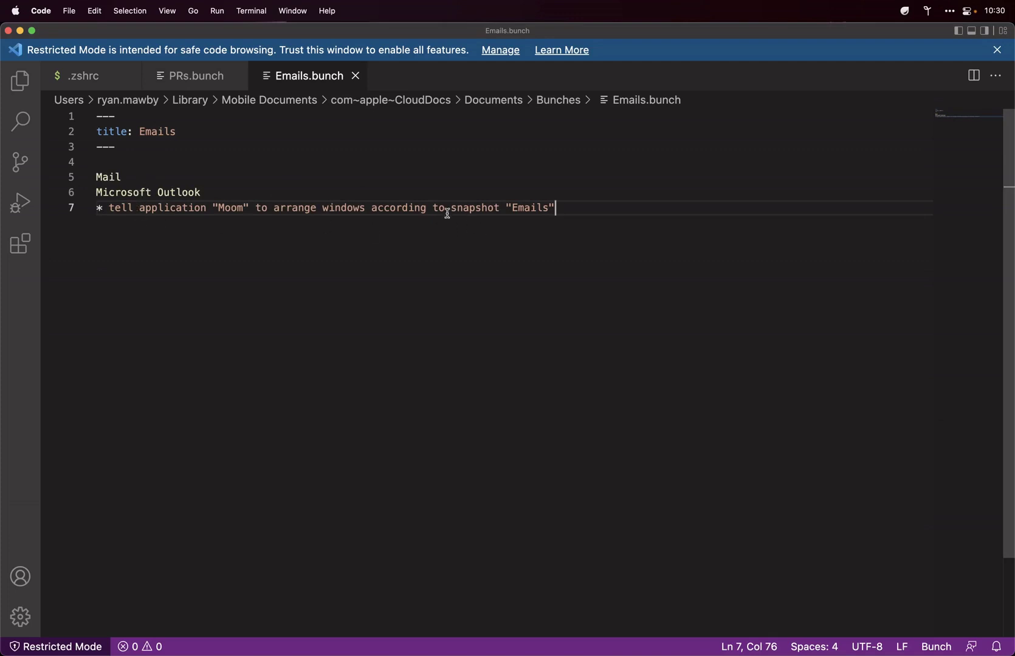
{"action": "left_click", "coordinate": [208, 78]}
Step: Back in Obsidian, step through the slackbot, popteams-slack and Jira button sources in the Buttons note
{"action": "key", "text": "super+Tab"}
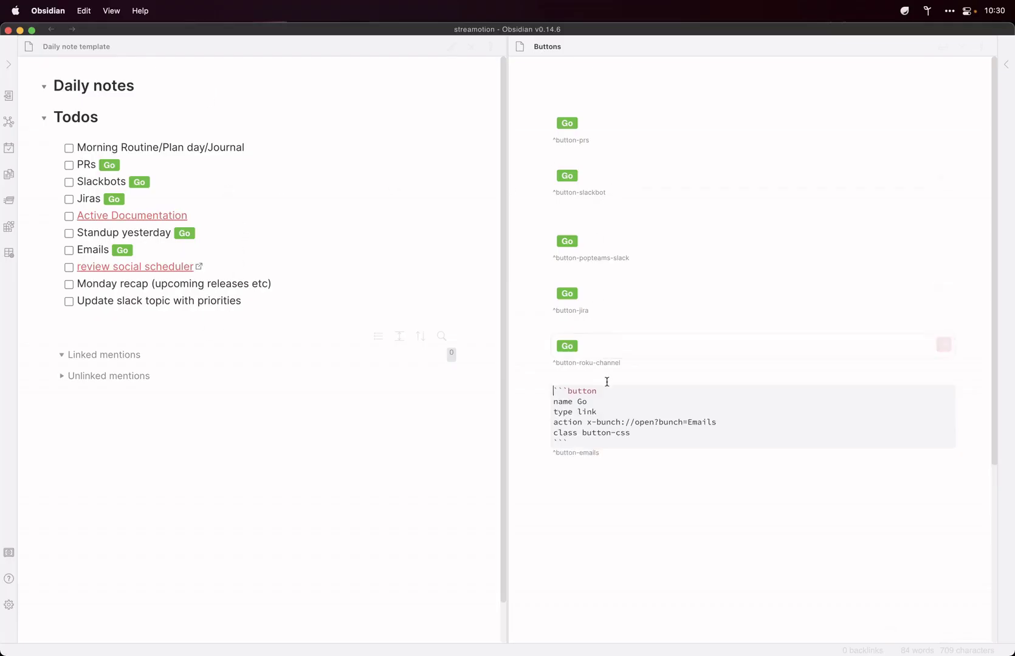
{"action": "left_click", "coordinate": [222, 146]}
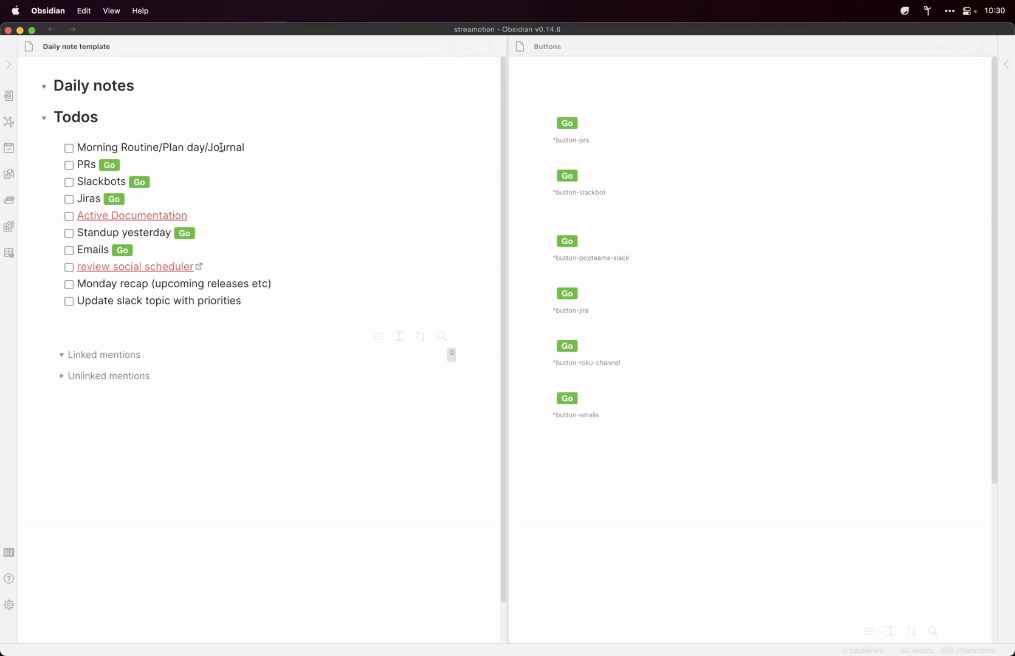
{"action": "left_click", "coordinate": [575, 195]}
{"action": "key", "text": "Up"}
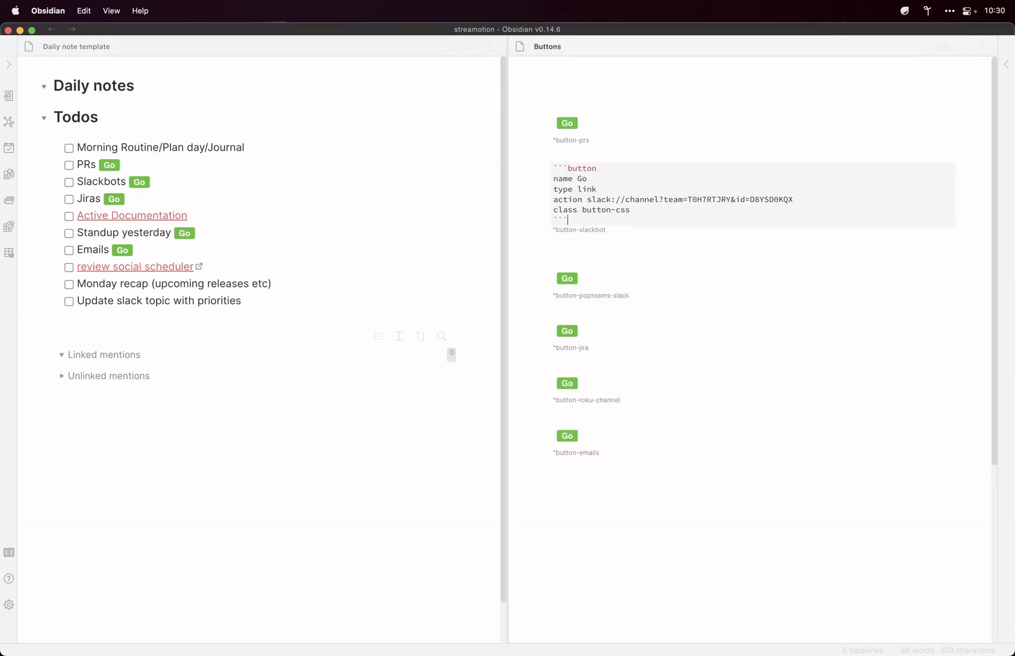
{"action": "key", "text": "Down"}
{"action": "key", "text": "Down"}
{"action": "key", "text": "Down"}
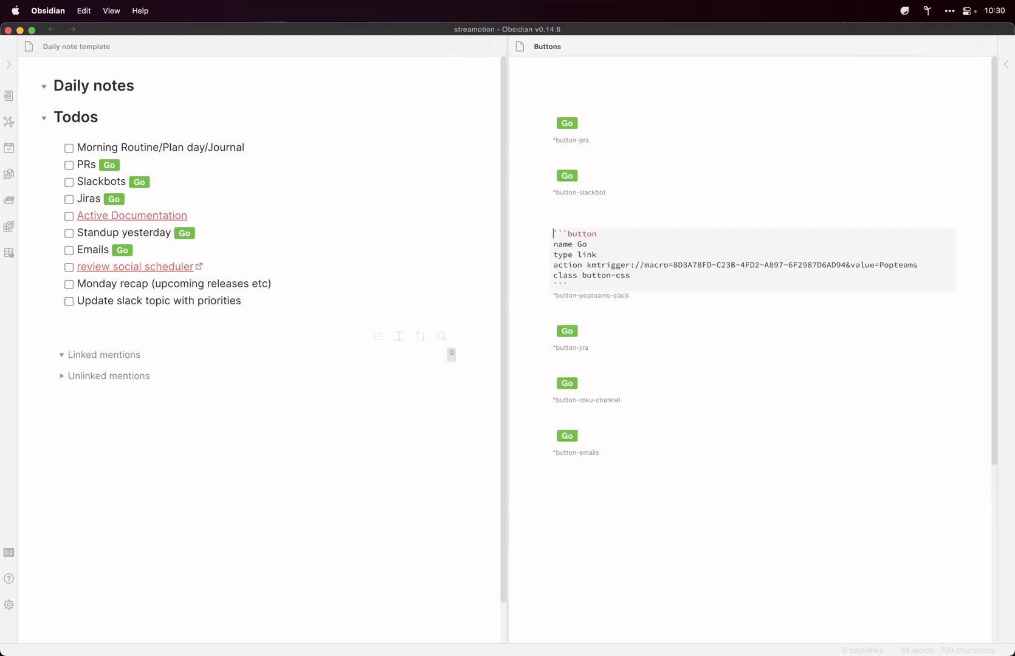
{"action": "key", "text": "Down"}
{"action": "key", "text": "Down"}
{"action": "key", "text": "Down"}
{"action": "key", "text": "Down"}
{"action": "key", "text": "Down"}
{"action": "key", "text": "Down"}
{"action": "key", "text": "Down"}
{"action": "key", "text": "Down"}
{"action": "key", "text": "Down"}
{"action": "key", "text": "Down"}
{"action": "key", "text": "Down"}
{"action": "key", "text": "Down"}
{"action": "key", "text": "Down"}
{"action": "key", "text": "Down"}
{"action": "key", "text": "Down"}
{"action": "key", "text": "Down"}
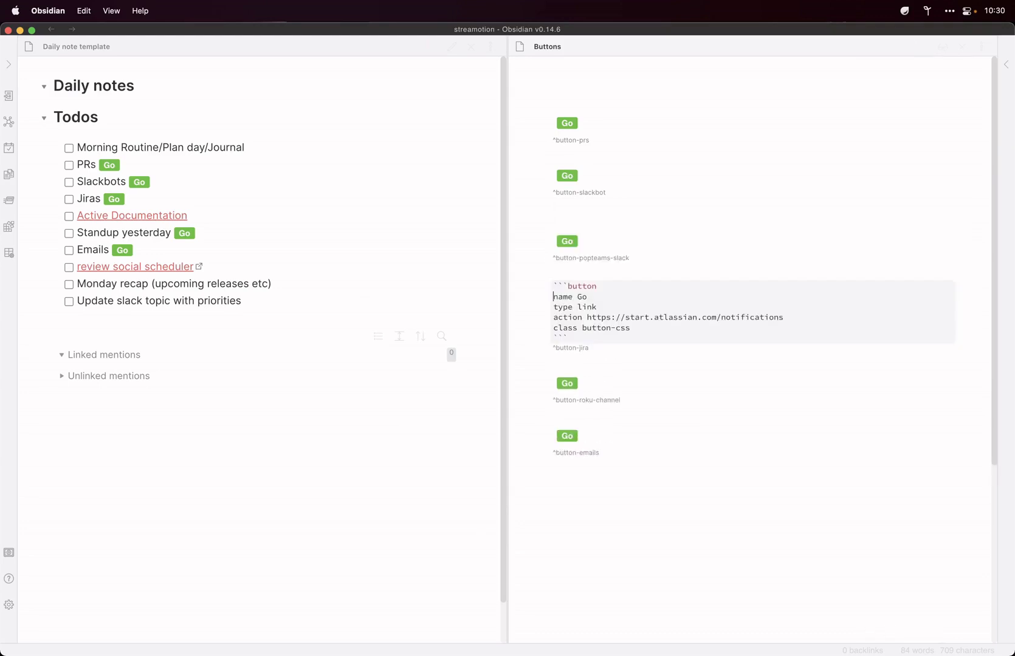
{"action": "key", "text": "Down"}
{"action": "key", "text": "Down"}
{"action": "key", "text": "Down"}
{"action": "key", "text": "Down"}
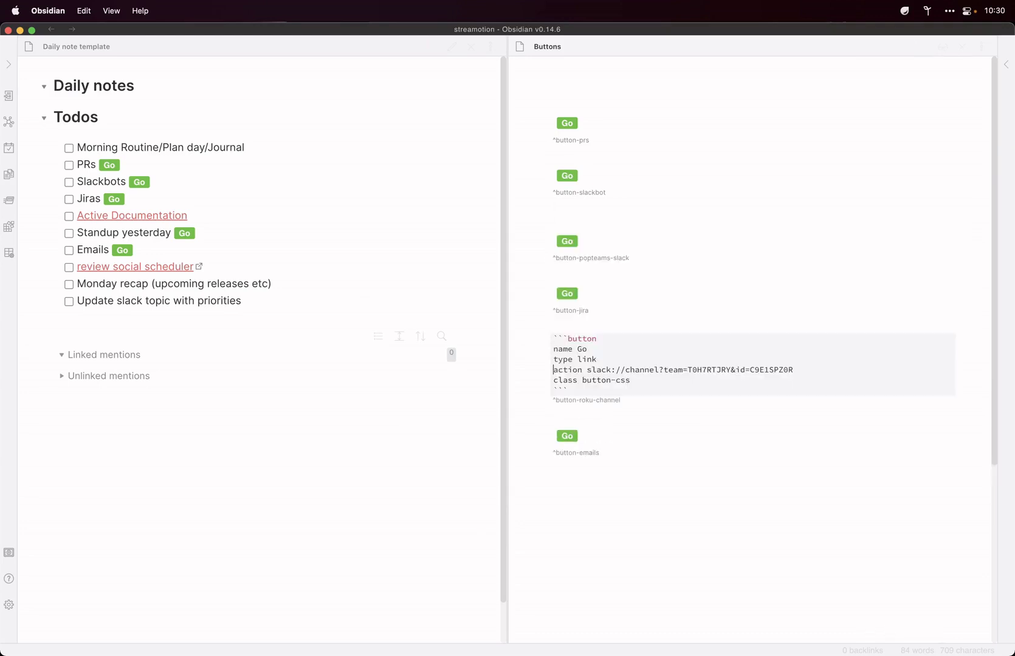